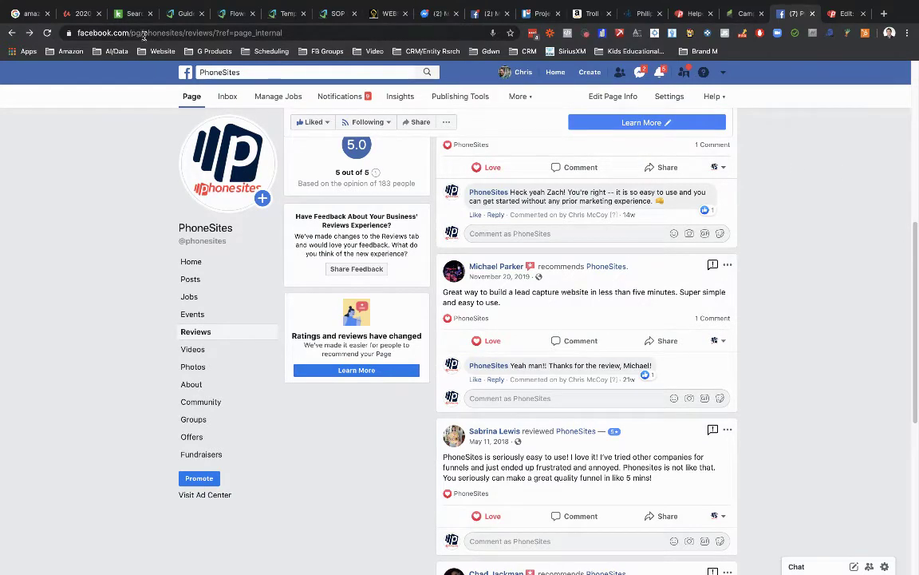
Open the Reviews tab of the PhoneSites Facebook page and select its address to copy.
left_click(192, 332)
left_click(195, 32)
key("ctrl+c")
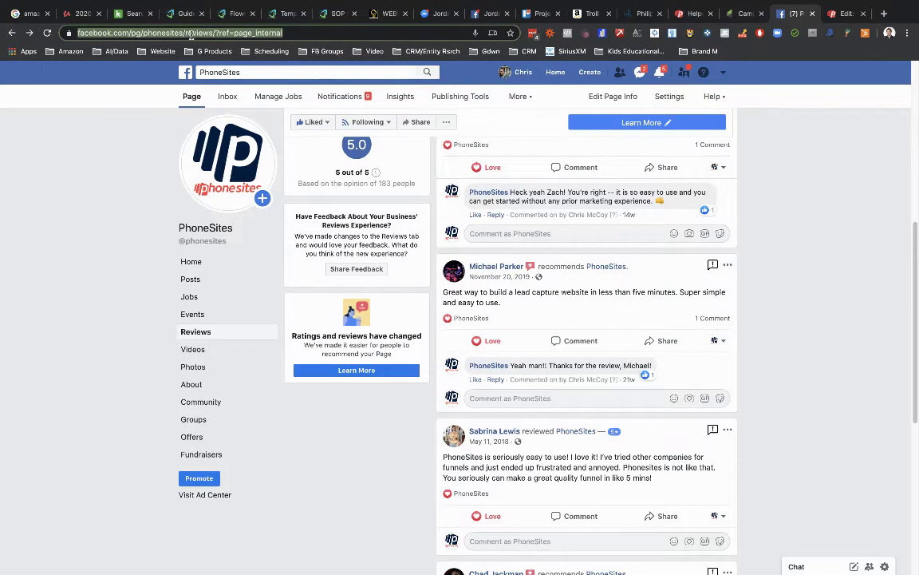
left_click(838, 15)
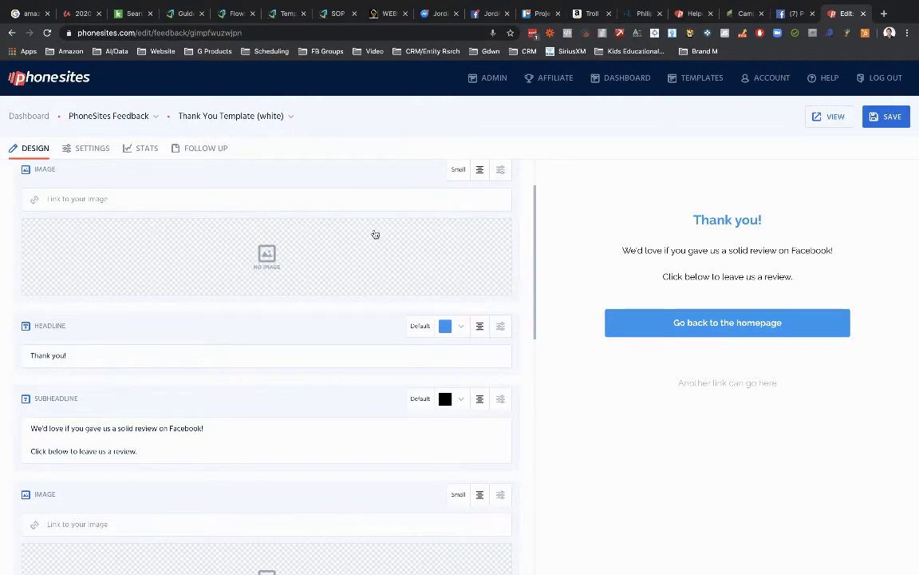
scroll(372, 233, "up", 2)
left_click(264, 189)
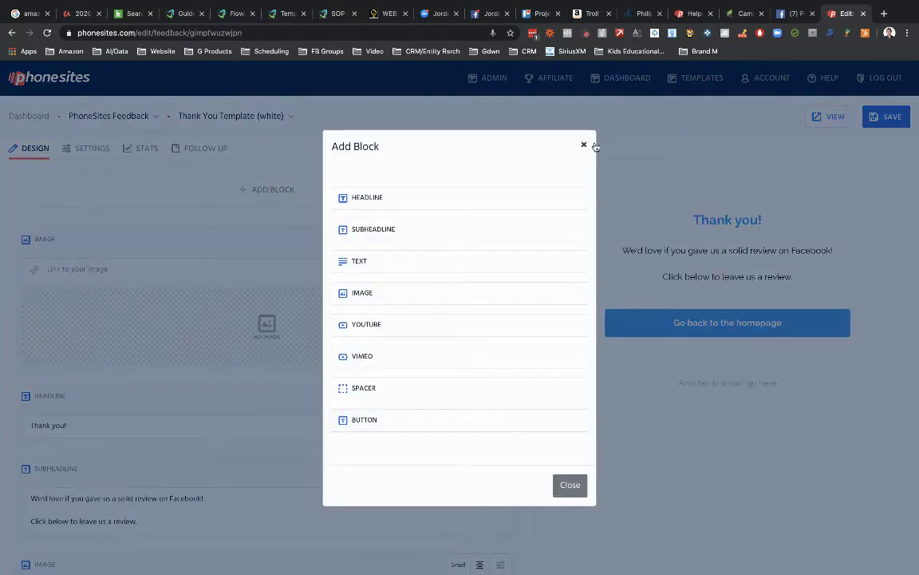
left_click(584, 145)
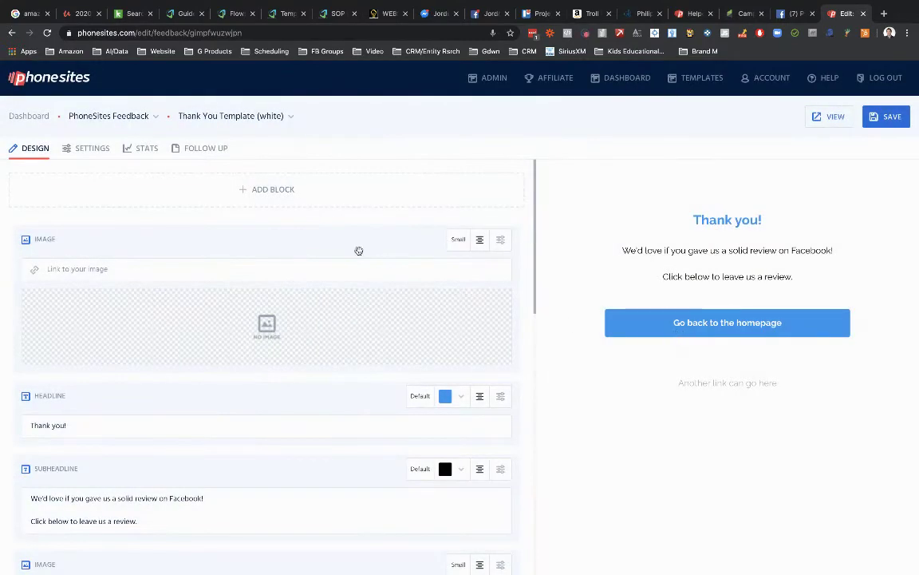
scroll(359, 250, "down", 7)
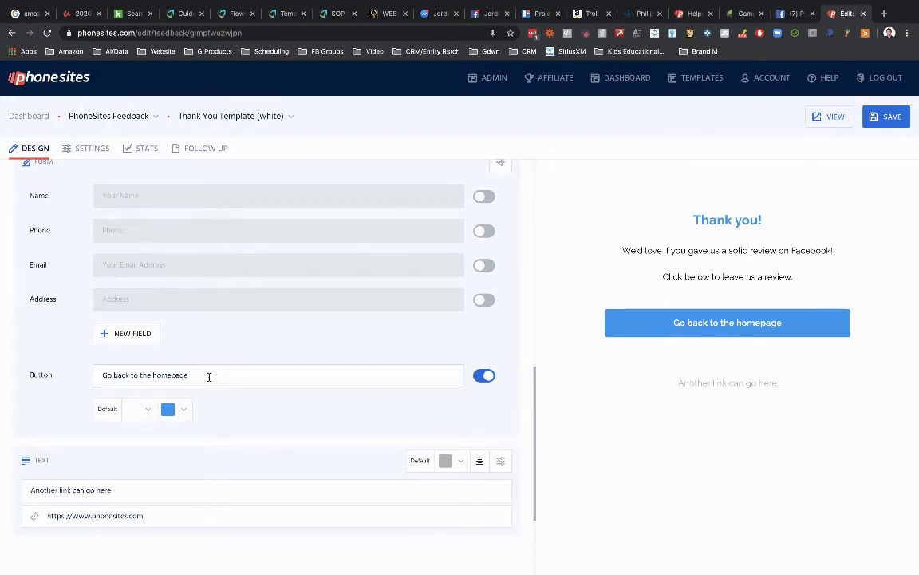
Relabel the button 'Give us an awesome review on FB!' and set its text to Size 4.
left_click_drag(209, 376, 60, 367)
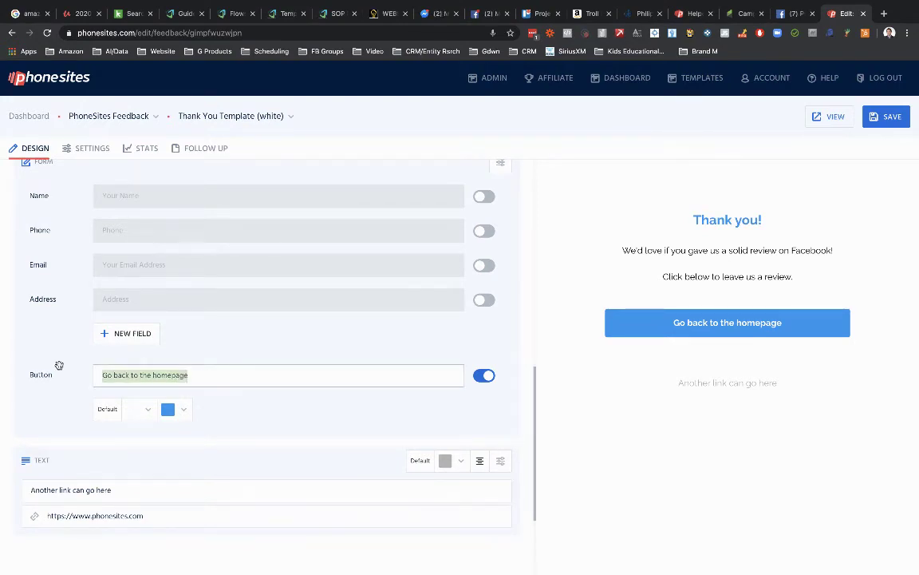
type("Give ")
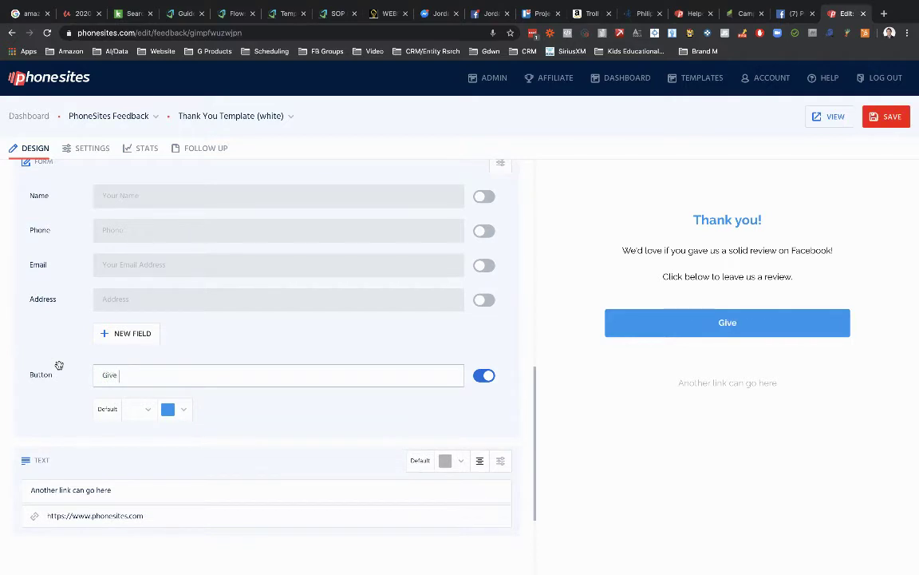
type("us an awesome review on FB!")
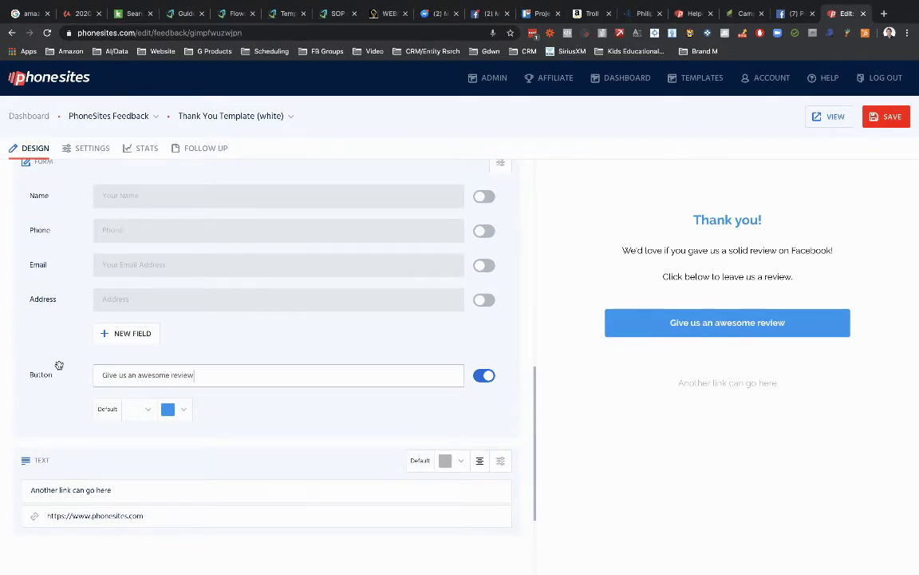
left_click(107, 408)
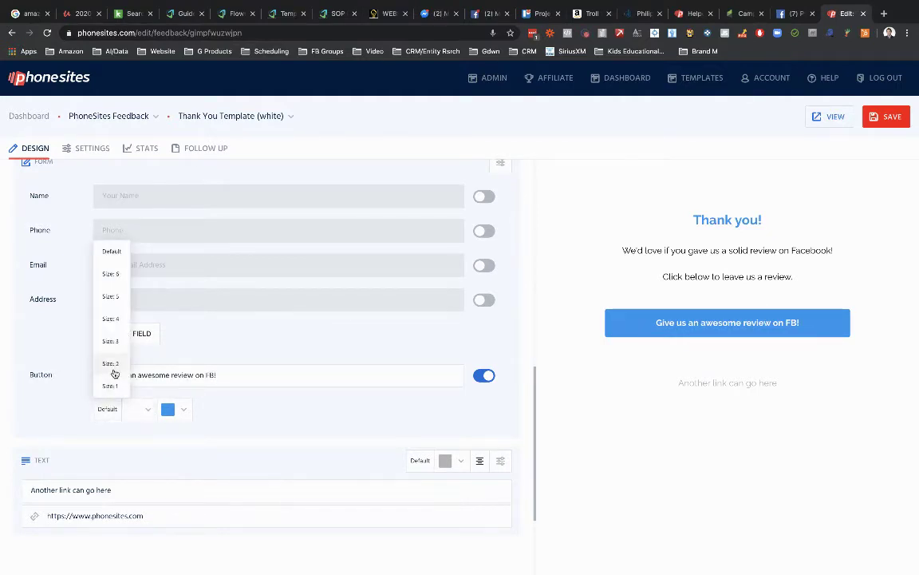
left_click(112, 317)
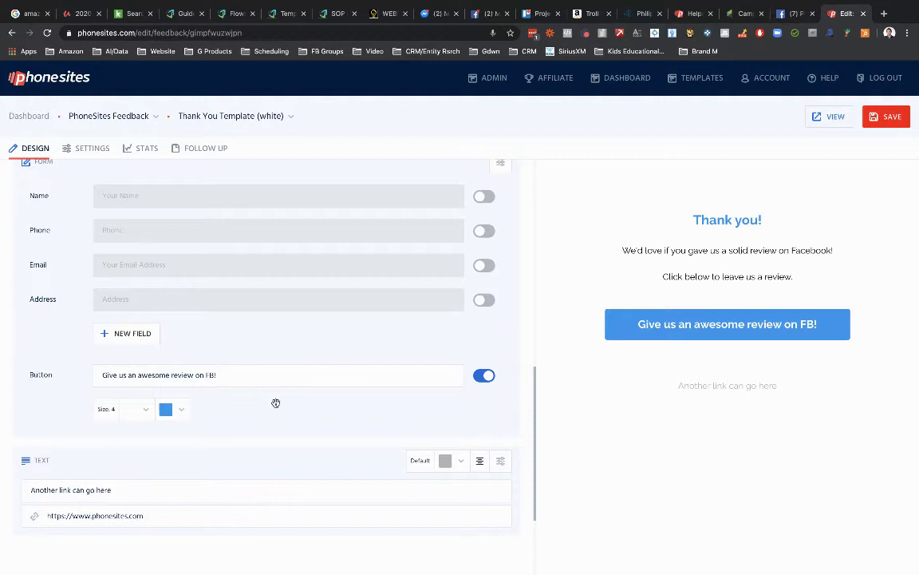
scroll(276, 401, "up", 3)
scroll(276, 400, "down", 1)
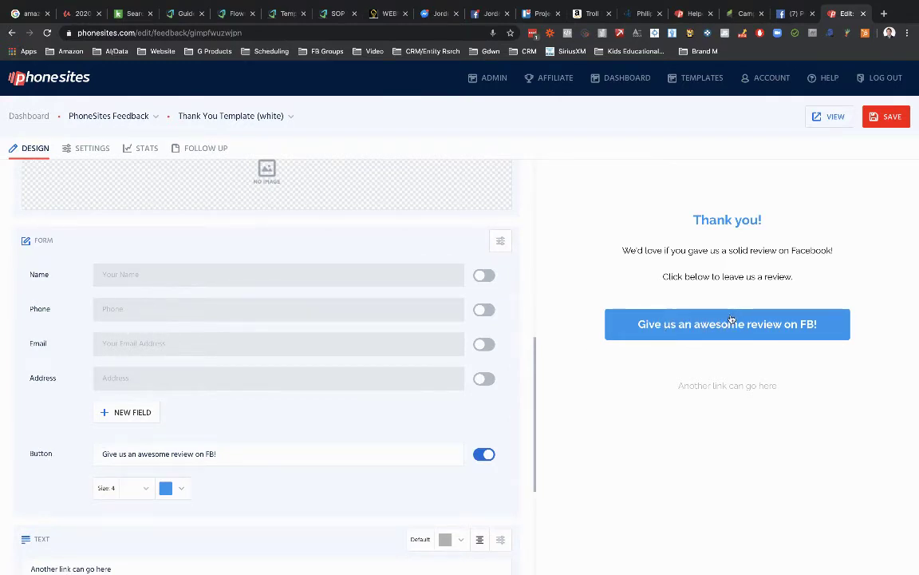
Clear the notification e-mail address in the thank-you page settings.
left_click(89, 150)
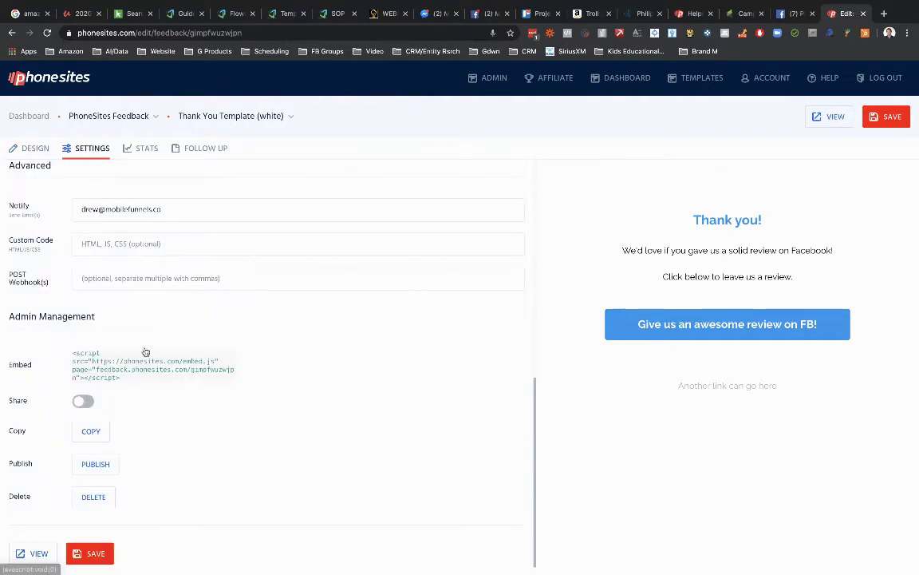
left_click_drag(170, 208, 46, 211)
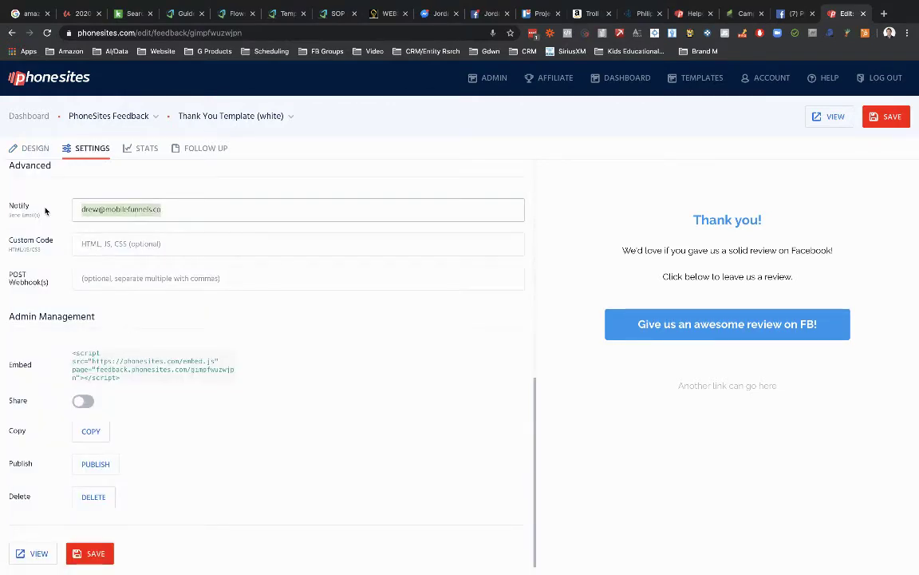
key("BackSpace")
scroll(44, 231, "up", 1)
scroll(41, 260, "down", 1)
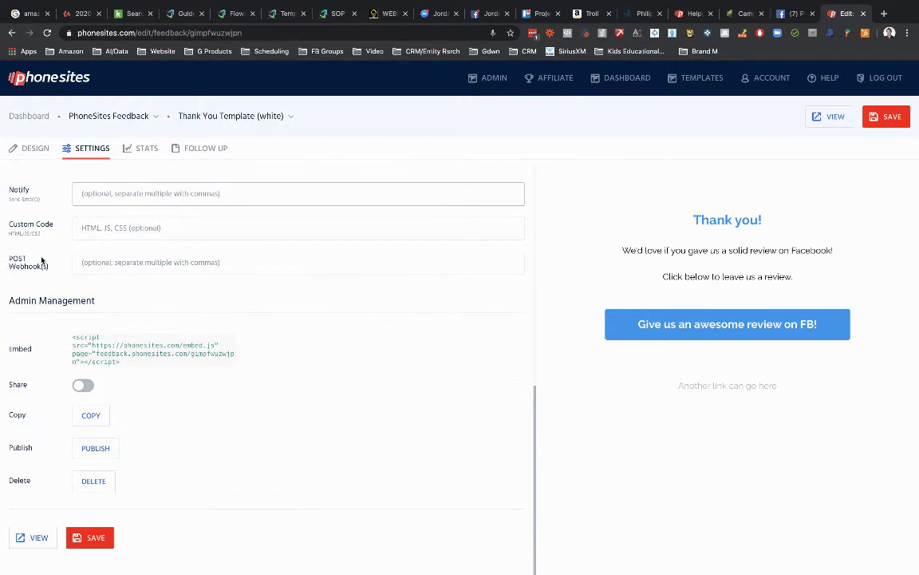
scroll(38, 232, "up", 6)
left_click(92, 327)
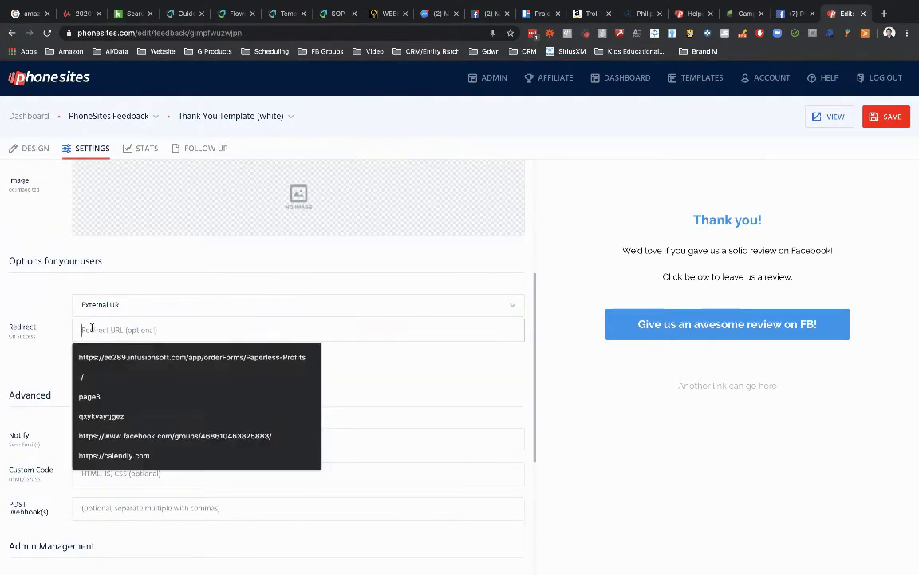
key("ctrl+v")
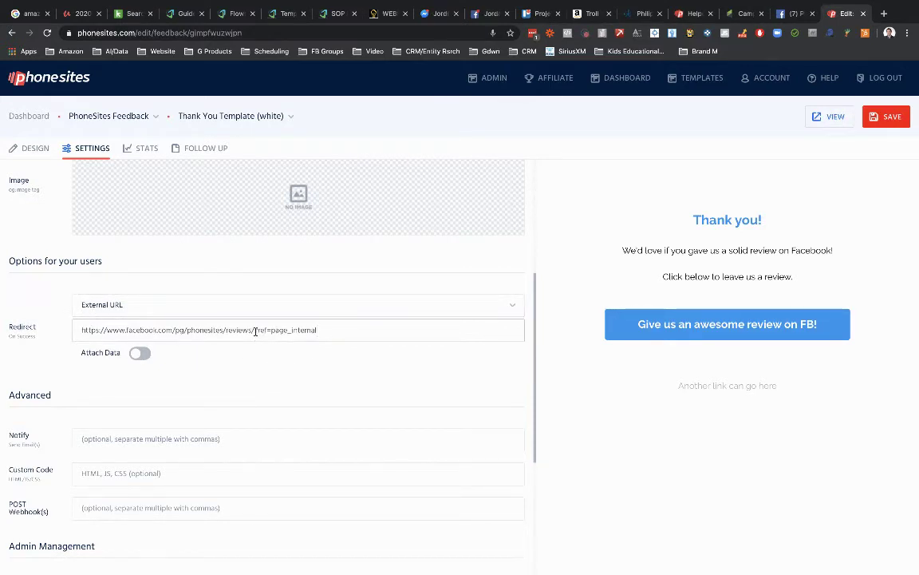
left_click_drag(255, 330, 331, 328)
key("BackSpace")
Save the page and confirm the live review button opens the Facebook reviews page.
left_click(881, 119)
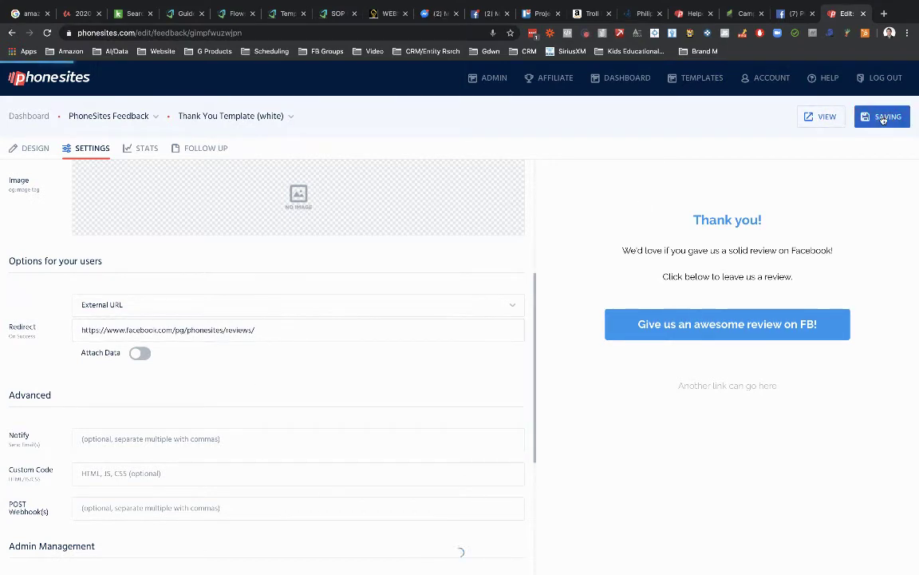
left_click(822, 116)
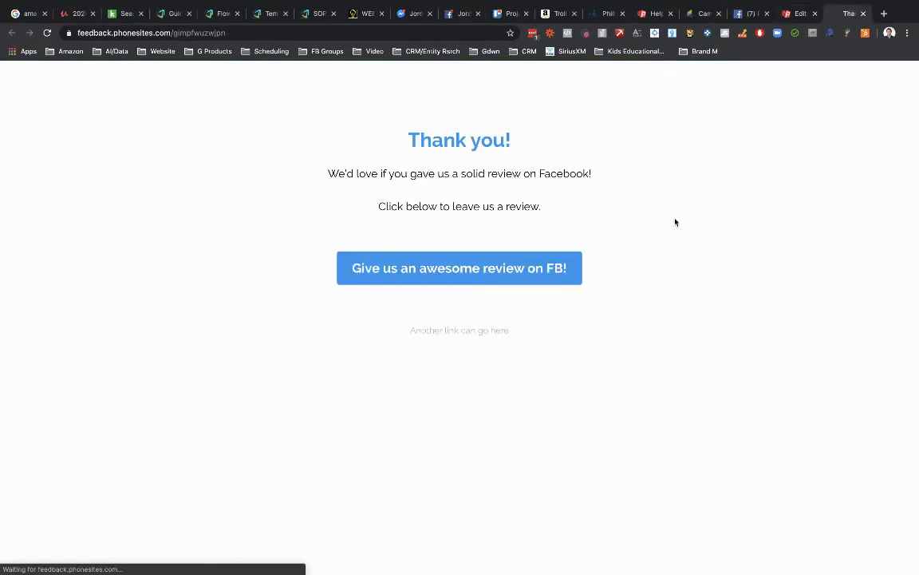
left_click(439, 260)
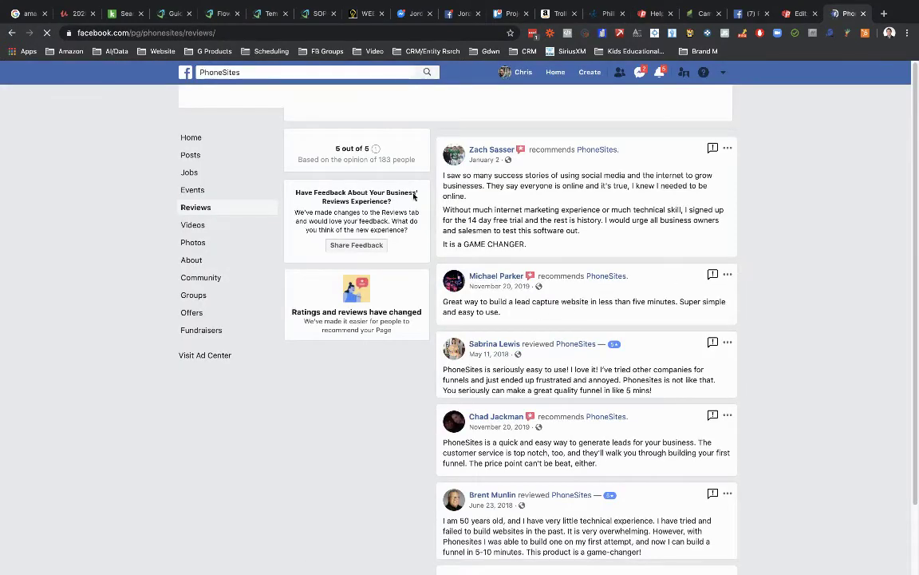
left_click(801, 14)
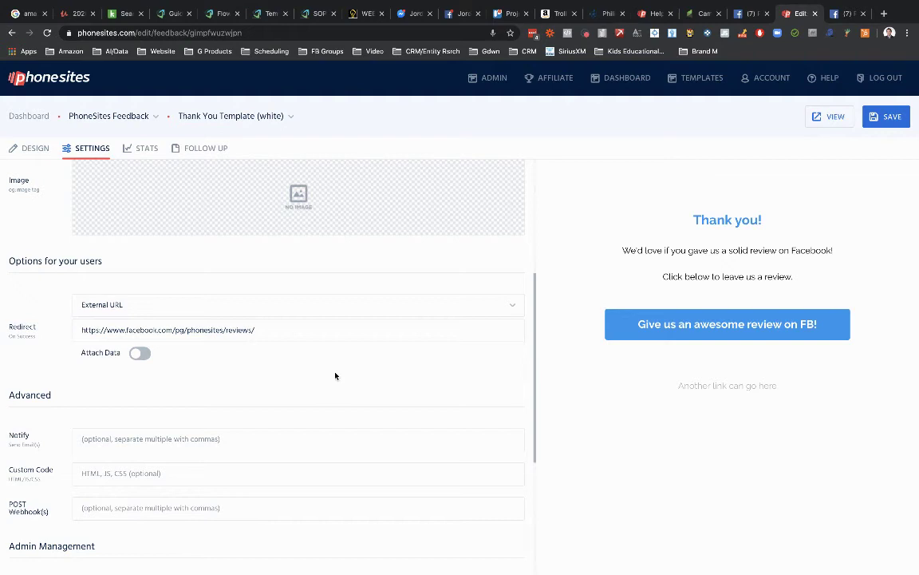
Select the Facebook reviews redirect address, then return to the Design blocks at the page bottom.
left_click_drag(283, 333, 18, 329)
key("ctrl+c")
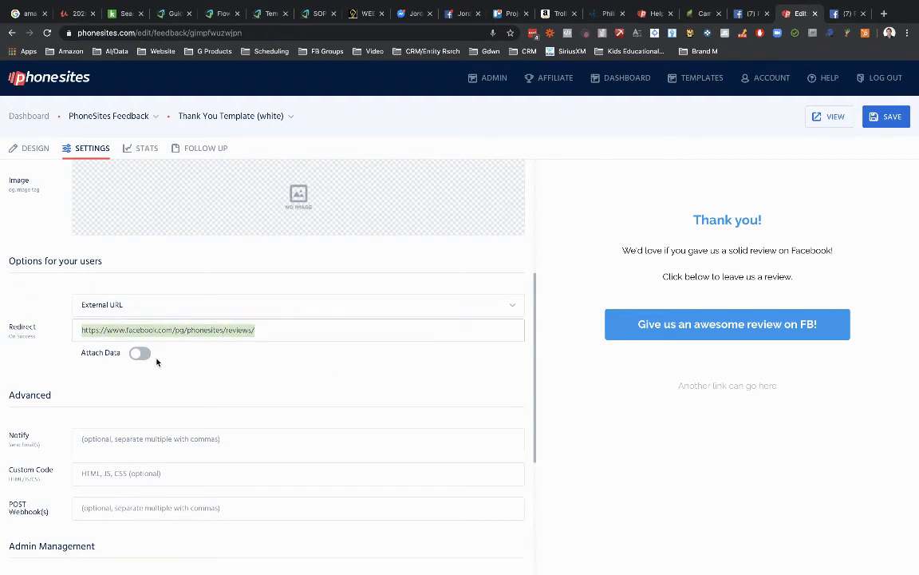
scroll(232, 355, "up", 3)
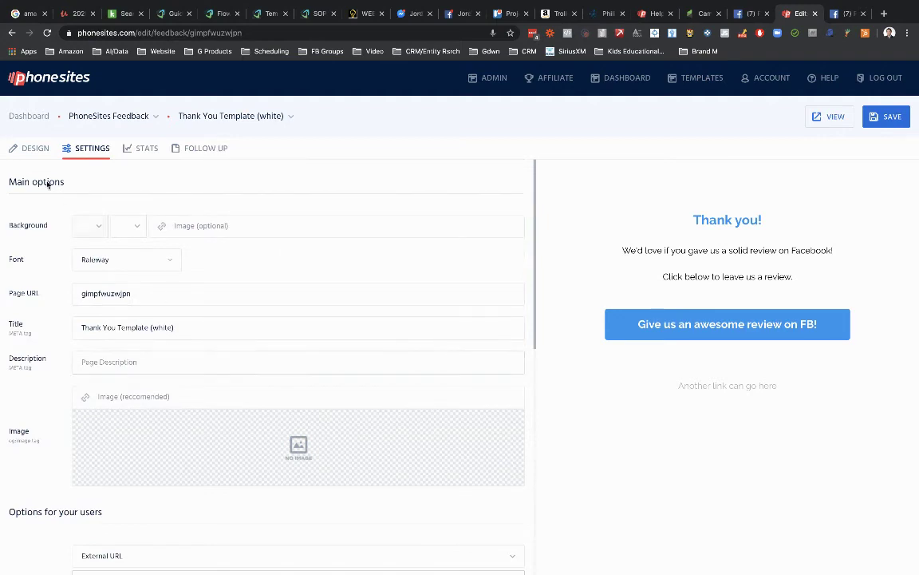
left_click(35, 151)
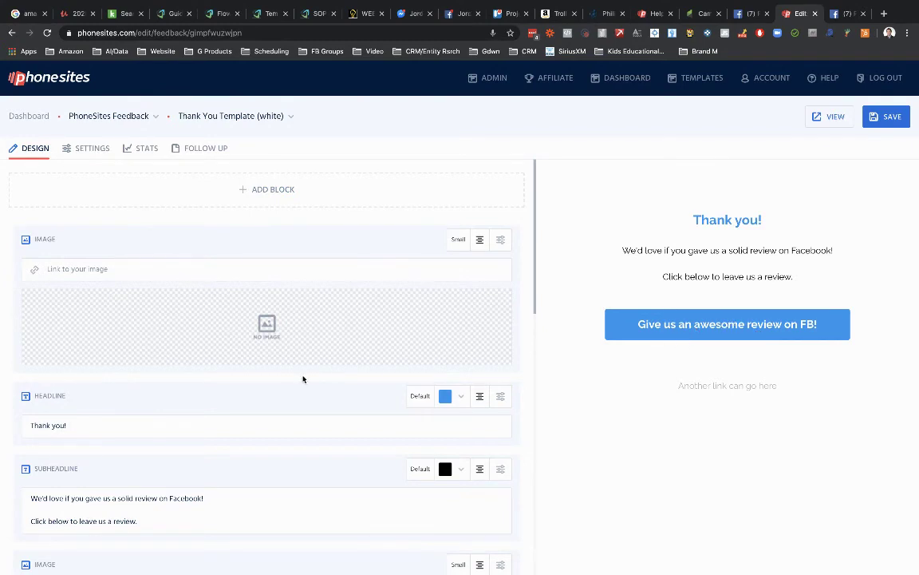
scroll(304, 378, "down", 10)
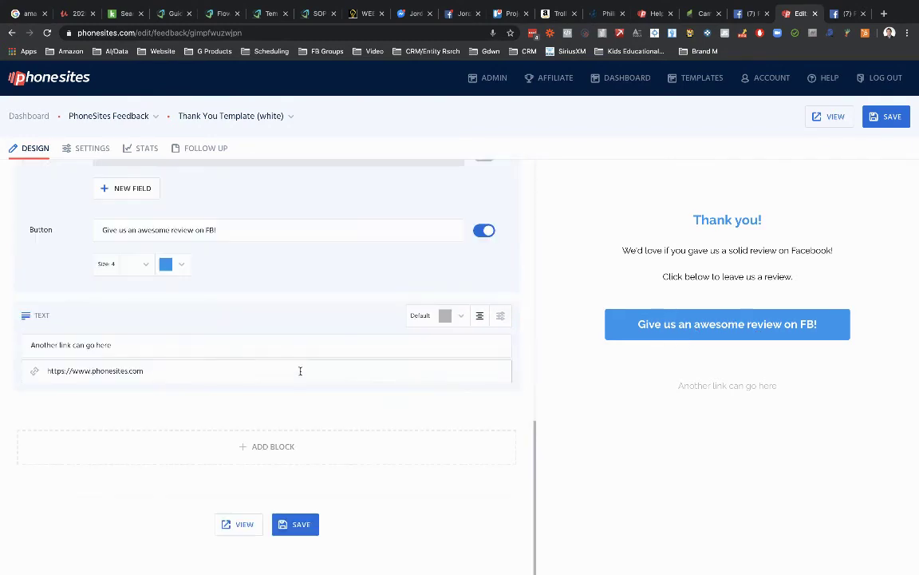
Add a new button block labelled 'Give us an awesome review on FB'.
left_click(258, 447)
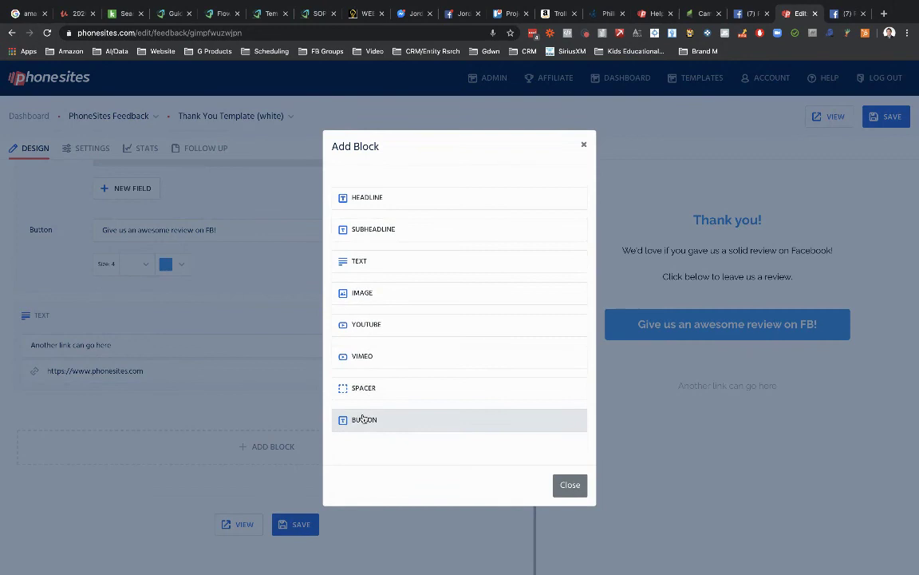
left_click(363, 419)
left_click_drag(109, 440, 0, 435)
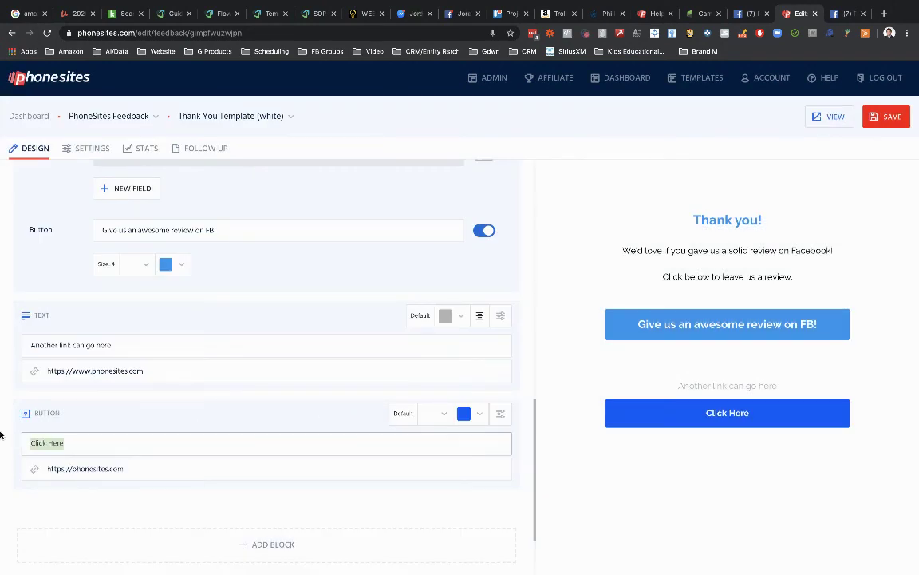
type("Give us an")
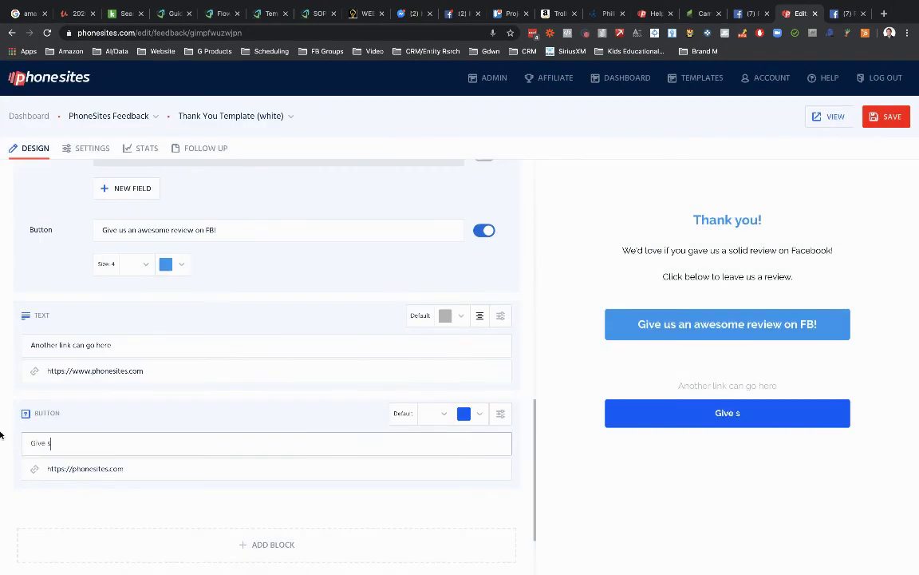
type(" A")
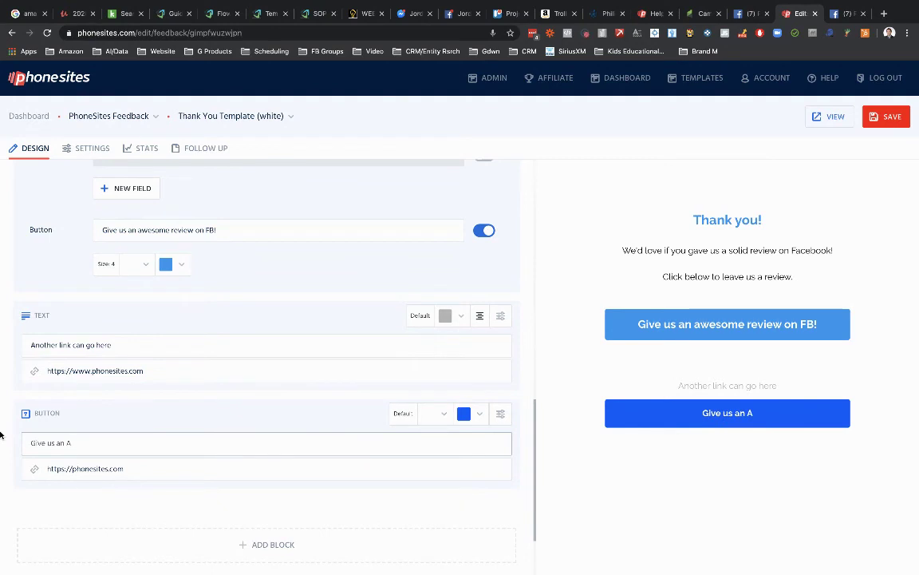
key("BackSpace")
type("awesome revie")
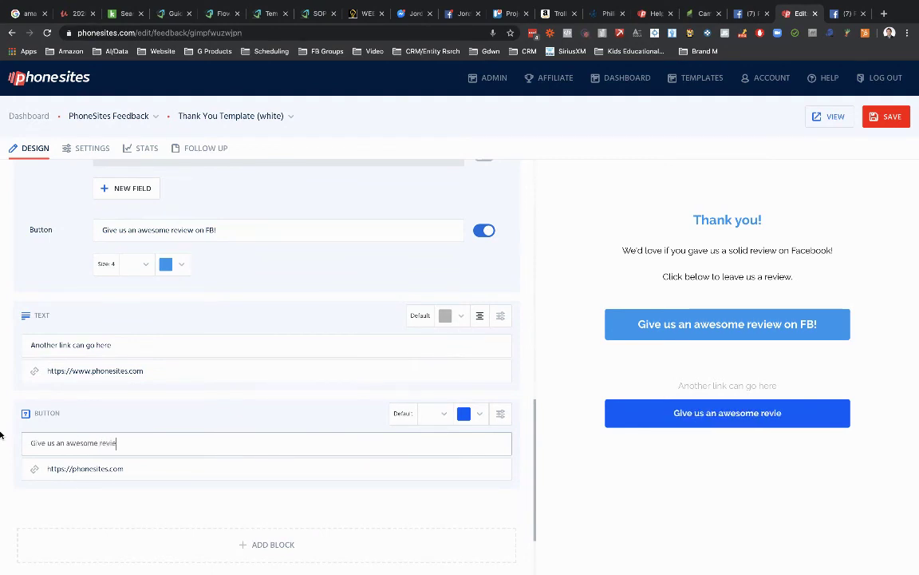
type("w on FB")
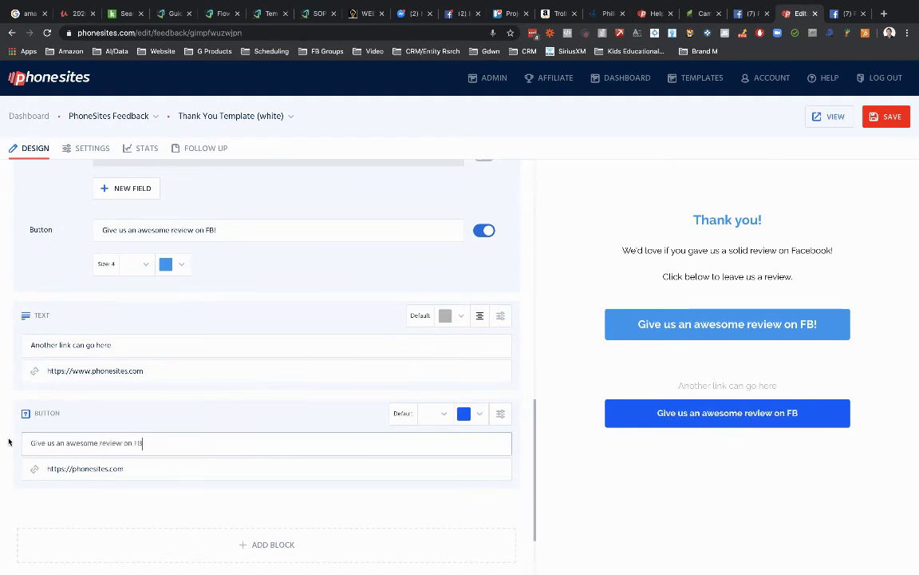
Link the new button to the Facebook reviews URL and save the page.
left_click_drag(130, 470, 4, 466)
key("ctrl+v")
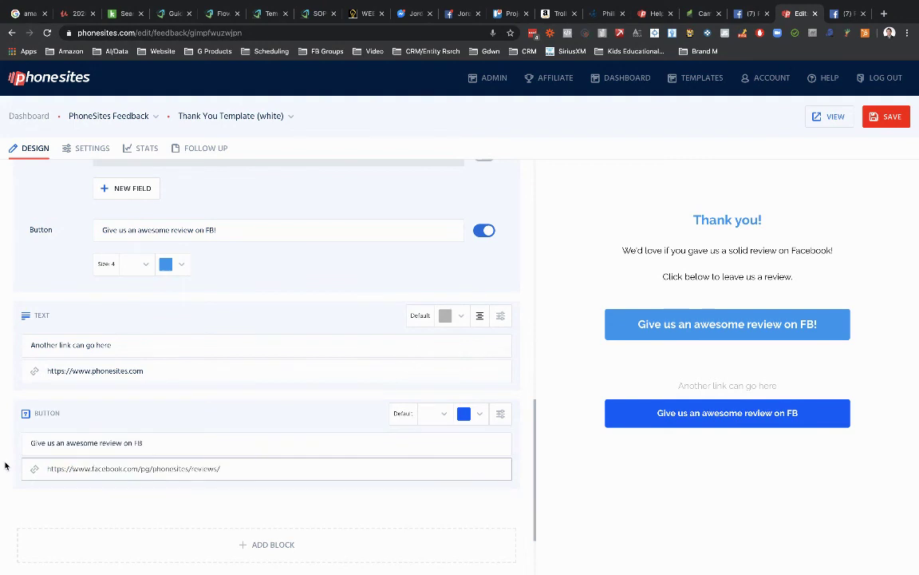
left_click(890, 118)
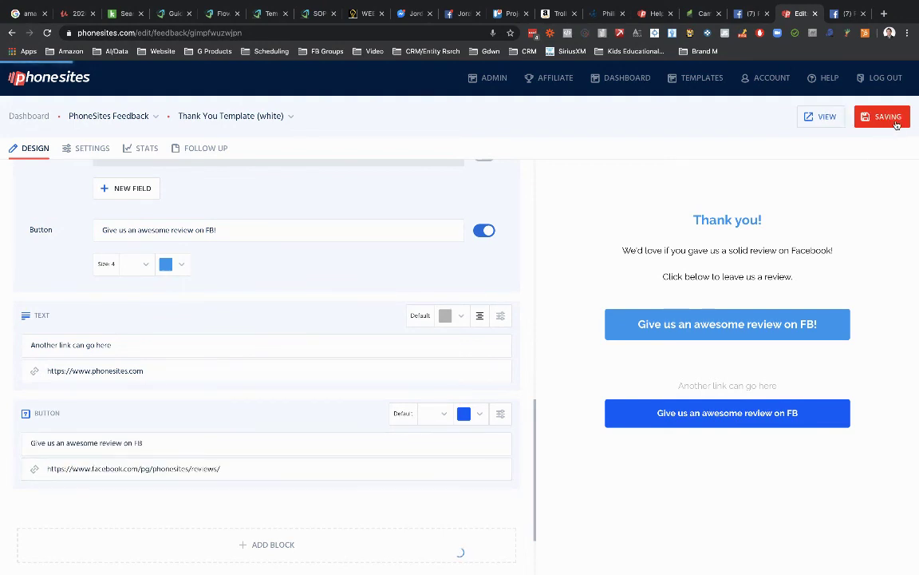